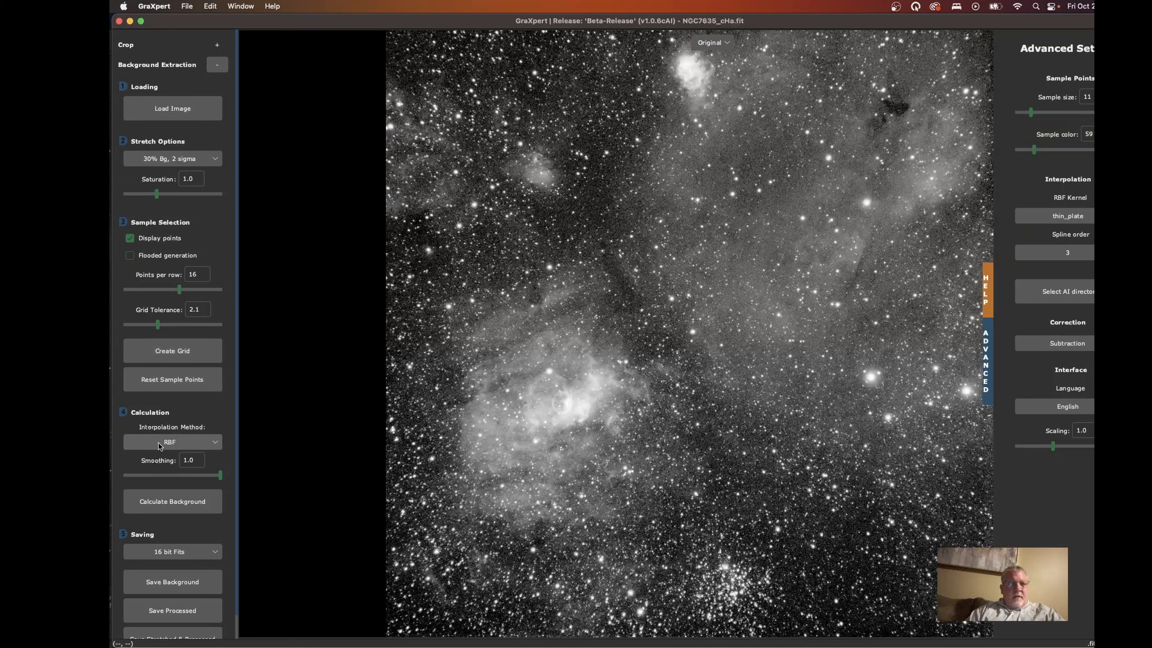
- Set the interpolation method to AI and calculate the background model for the image
{"action": "left_click", "coordinate": [207, 443]}
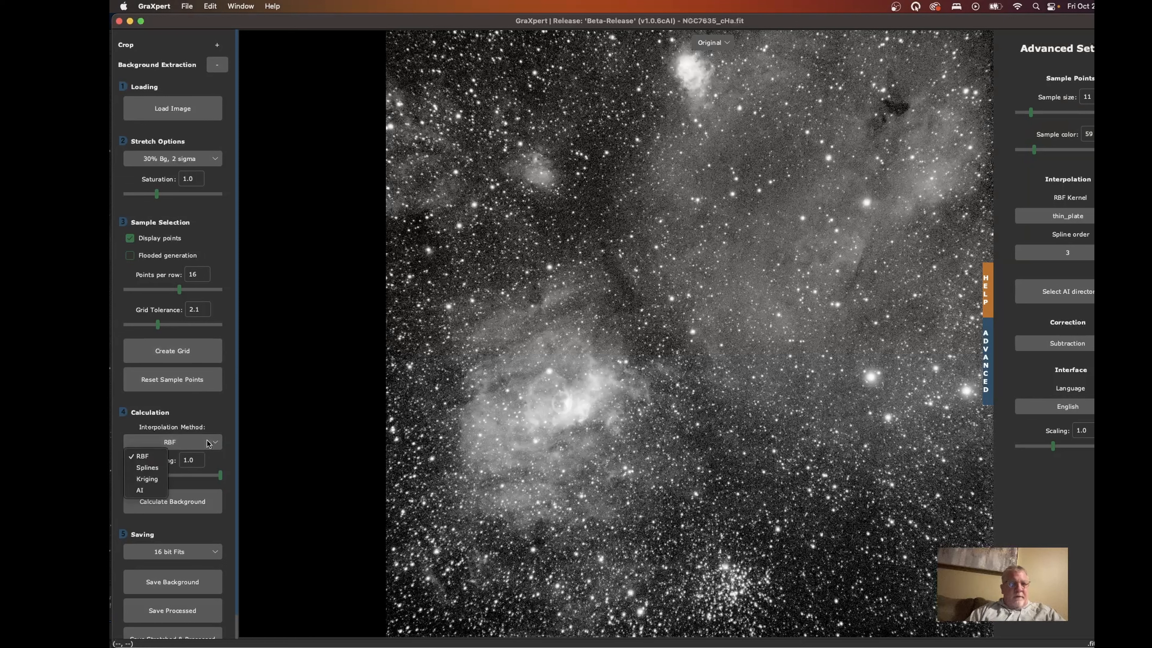
{"action": "left_click", "coordinate": [146, 490]}
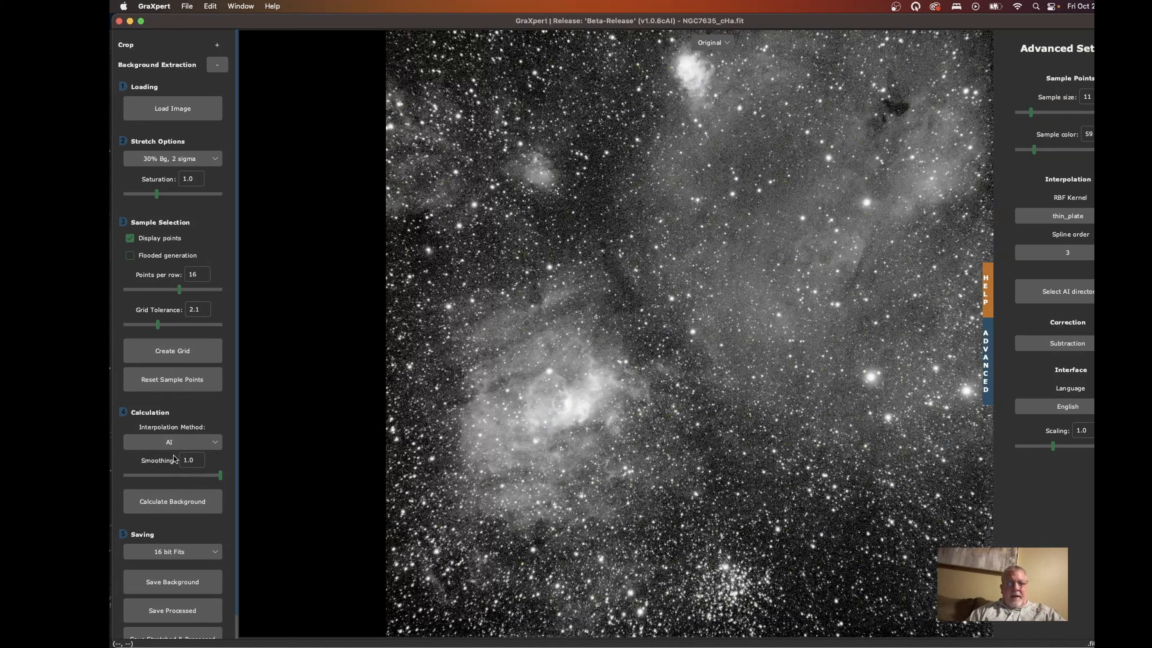
{"action": "left_click", "coordinate": [172, 502]}
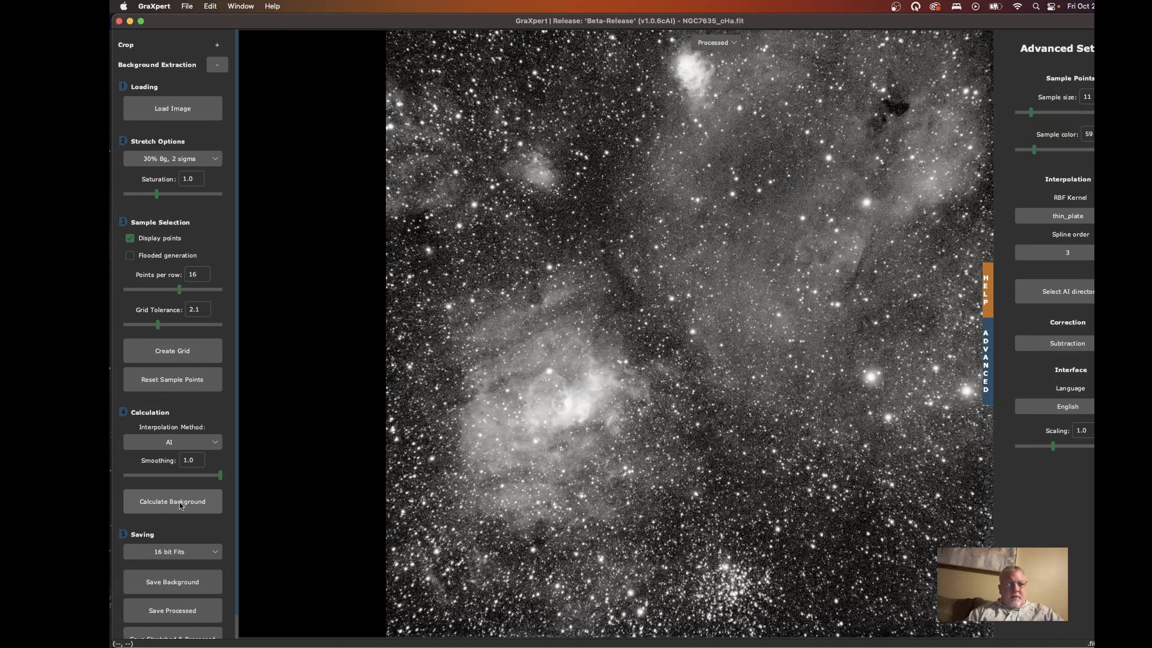
- Compare the original, processed and background views of the image
{"action": "scroll", "coordinate": [190, 543], "scroll_direction": "down", "scroll_amount": 1}
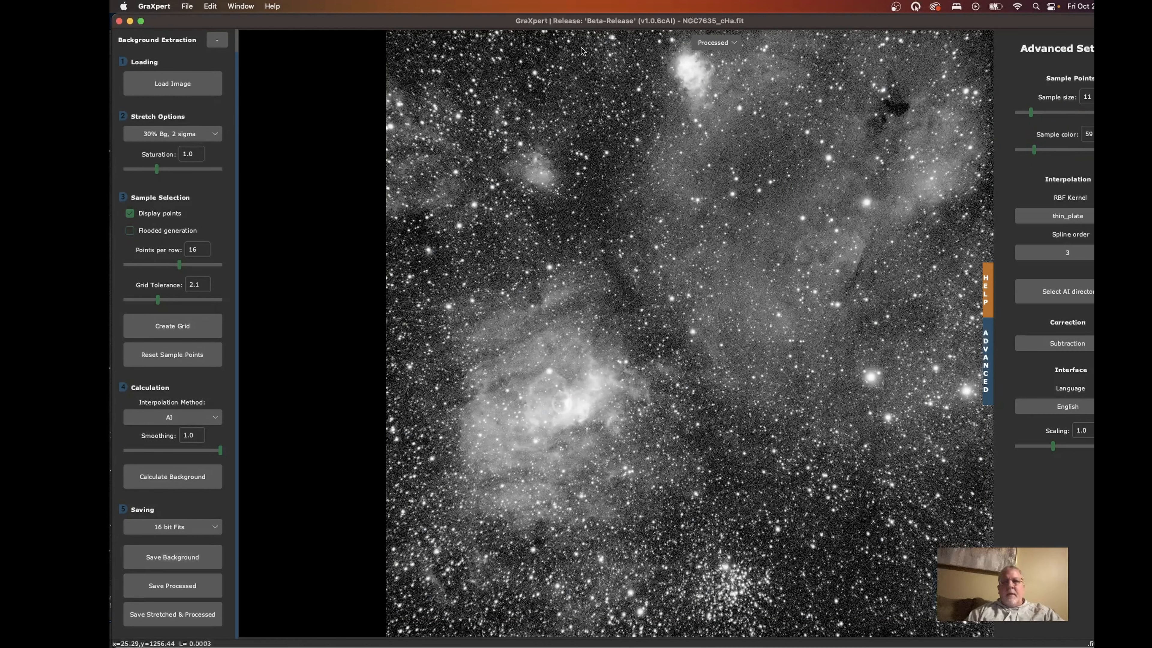
{"action": "left_click", "coordinate": [729, 44]}
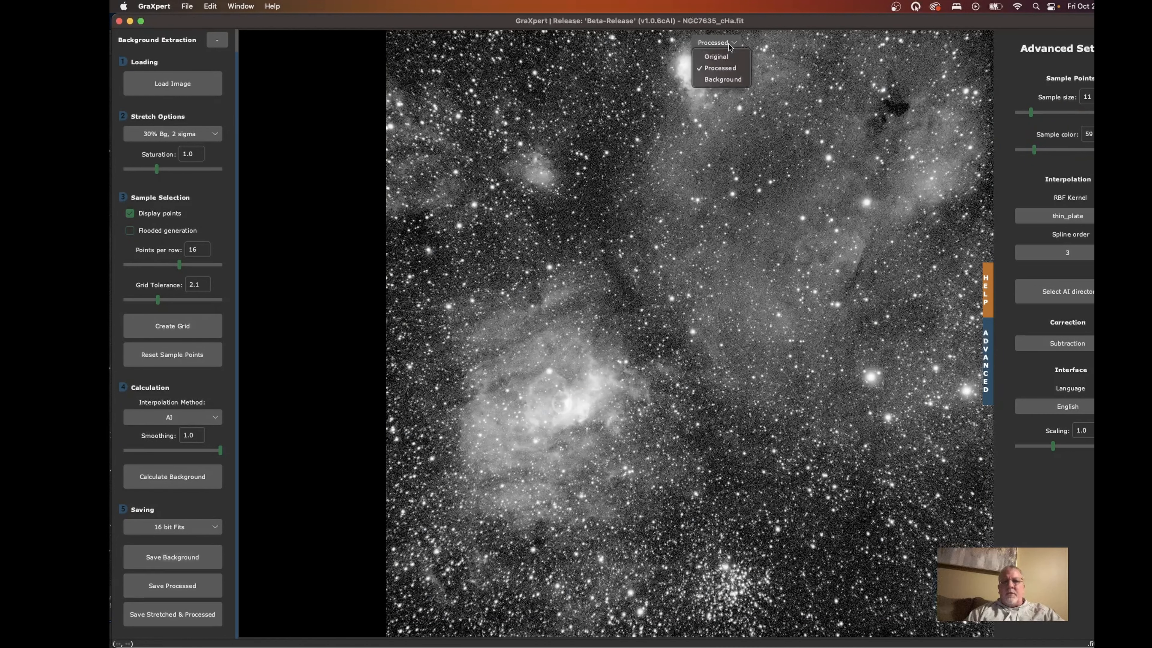
{"action": "left_click", "coordinate": [724, 57]}
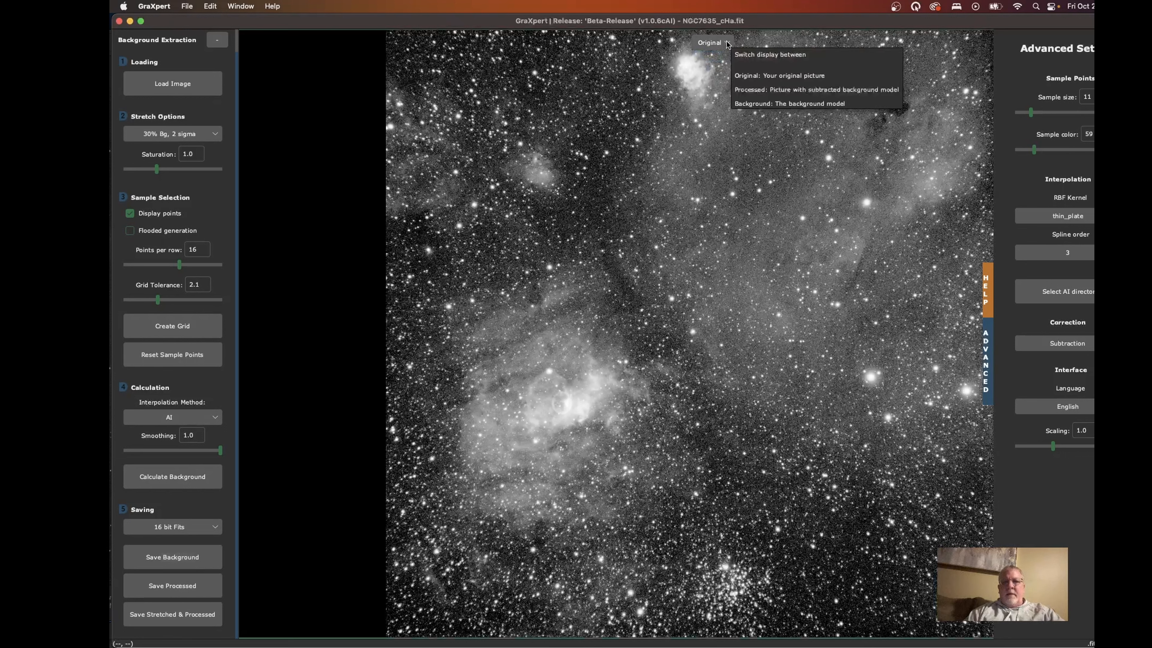
{"action": "left_click", "coordinate": [726, 43]}
{"action": "left_click", "coordinate": [720, 68]}
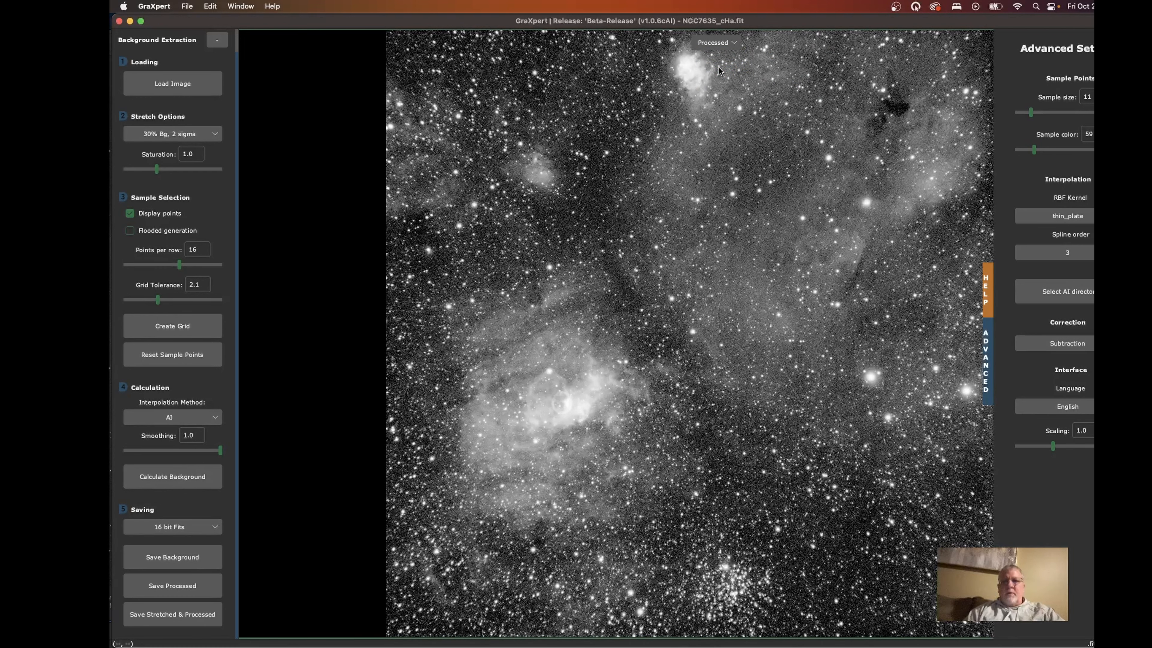
{"action": "left_click", "coordinate": [733, 43]}
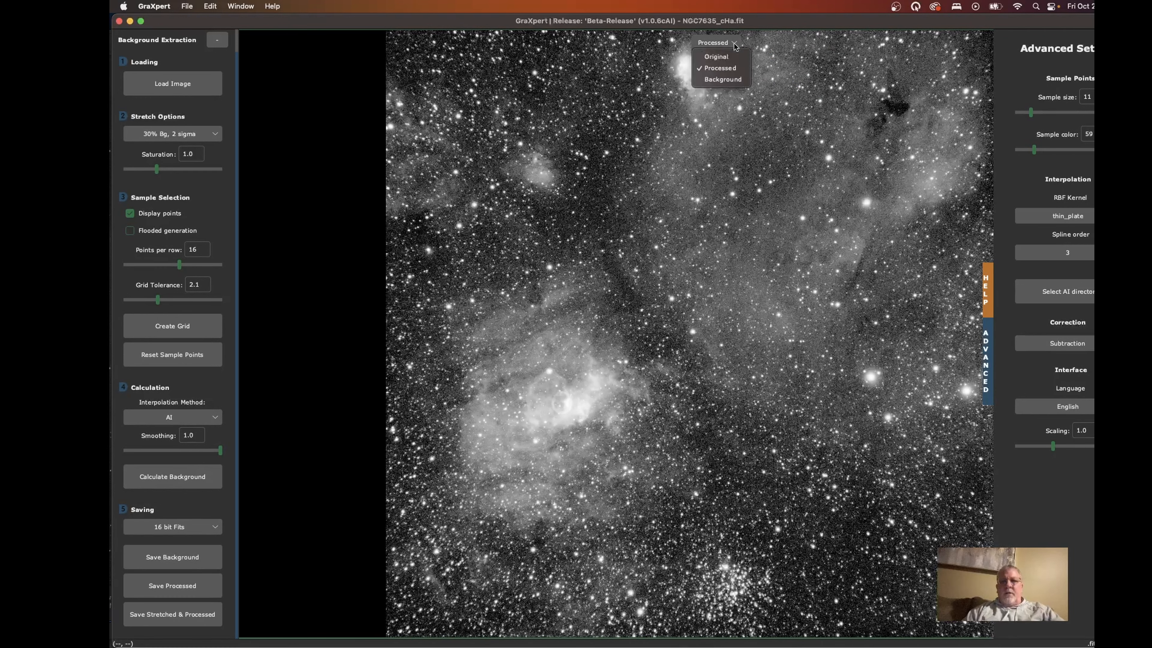
{"action": "left_click", "coordinate": [719, 56]}
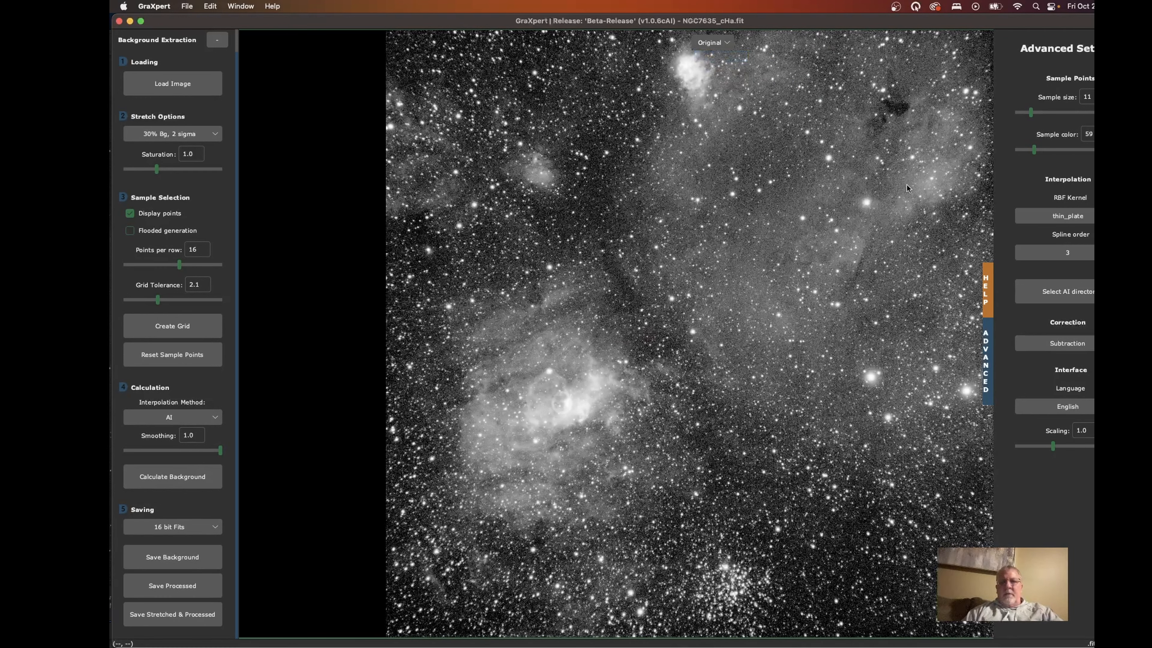
{"action": "left_click", "coordinate": [721, 42]}
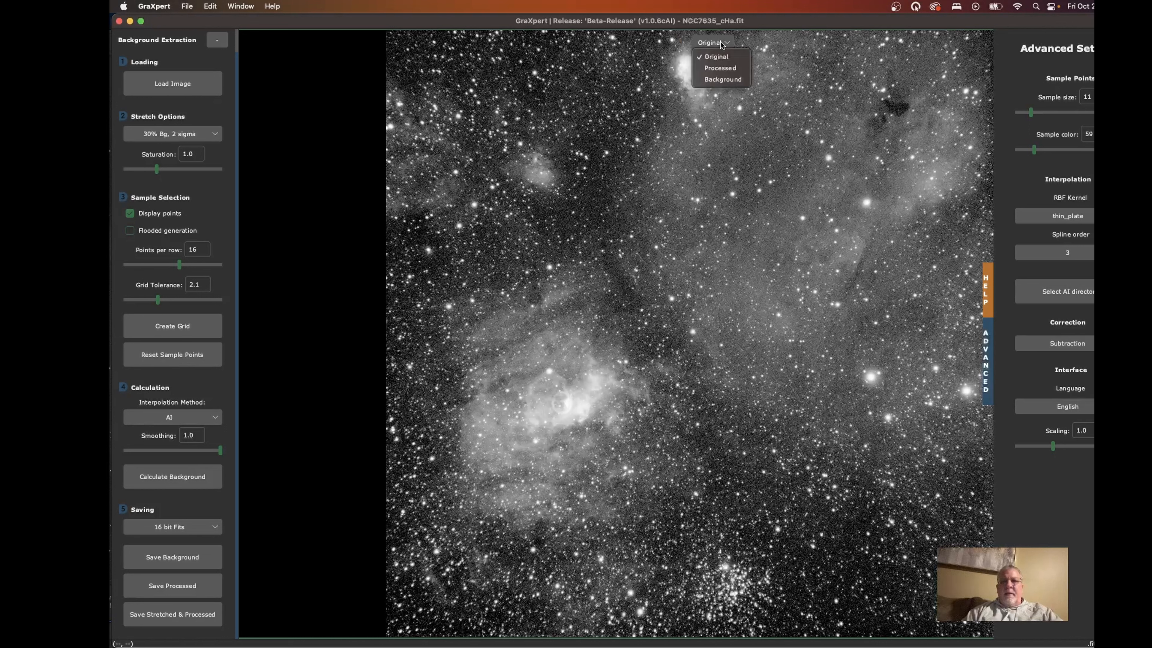
{"action": "left_click", "coordinate": [724, 69]}
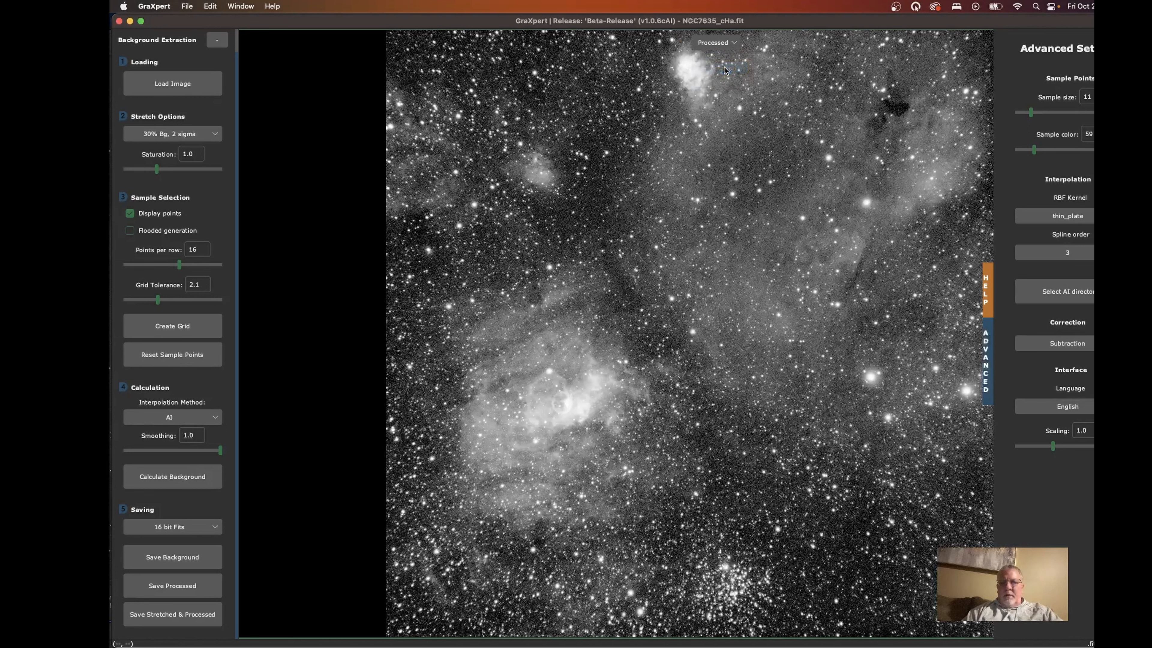
{"action": "left_click", "coordinate": [722, 44]}
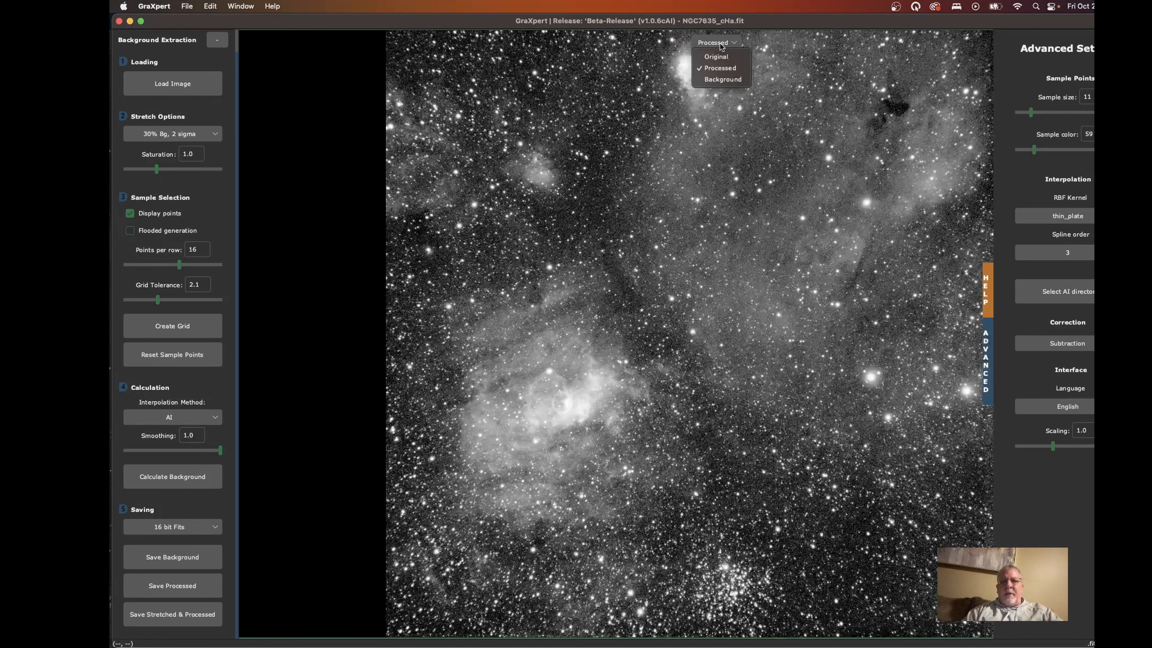
{"action": "left_click", "coordinate": [724, 80]}
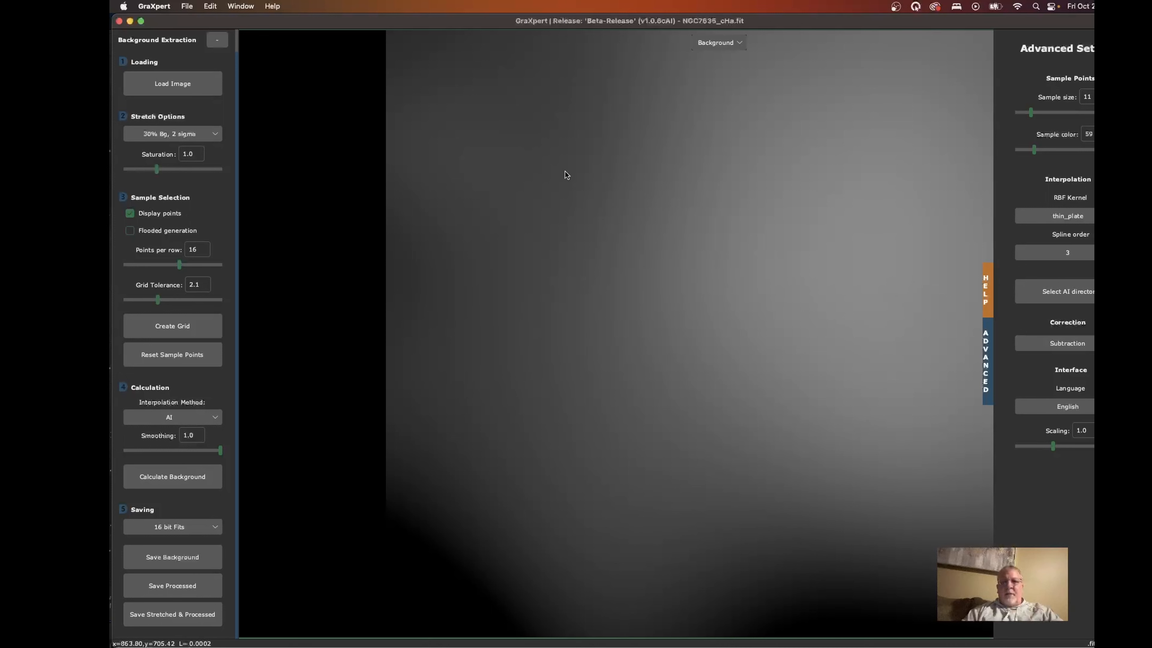
{"action": "left_click", "coordinate": [730, 41]}
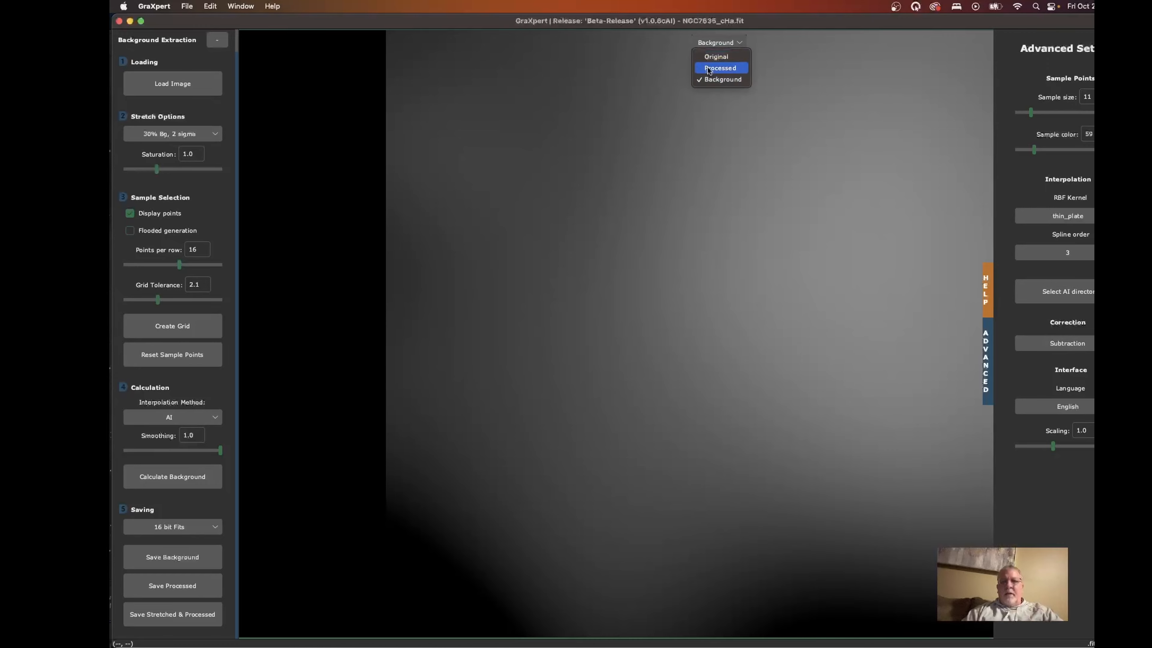
{"action": "left_click", "coordinate": [719, 56]}
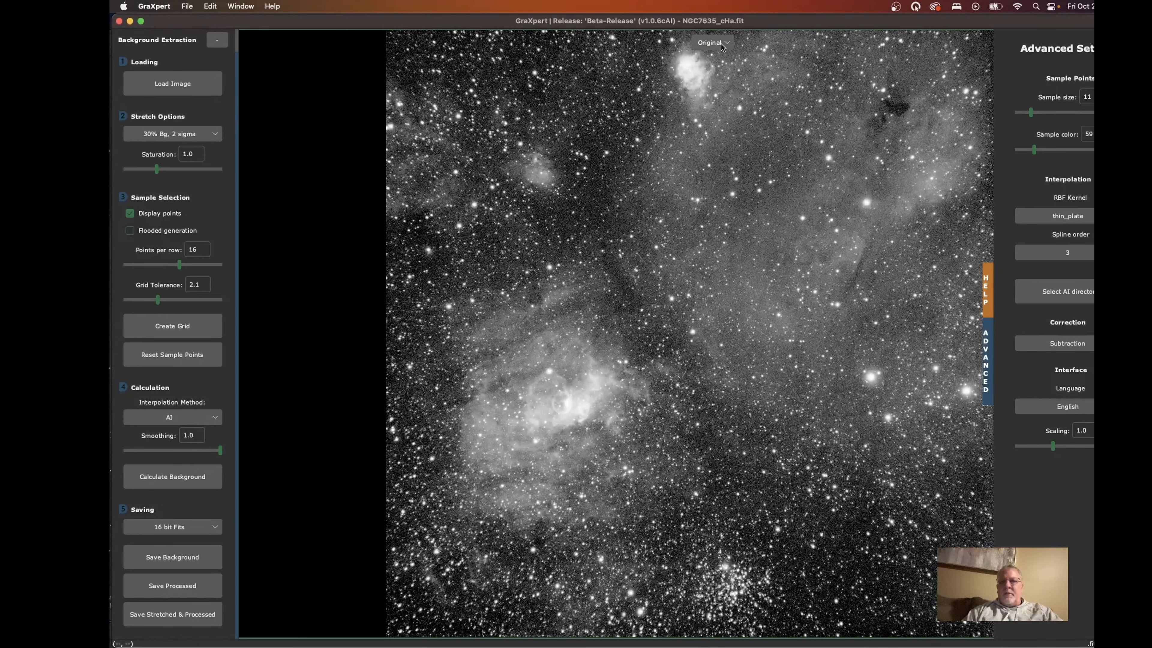
{"action": "left_click", "coordinate": [704, 42]}
{"action": "left_click", "coordinate": [721, 67]}
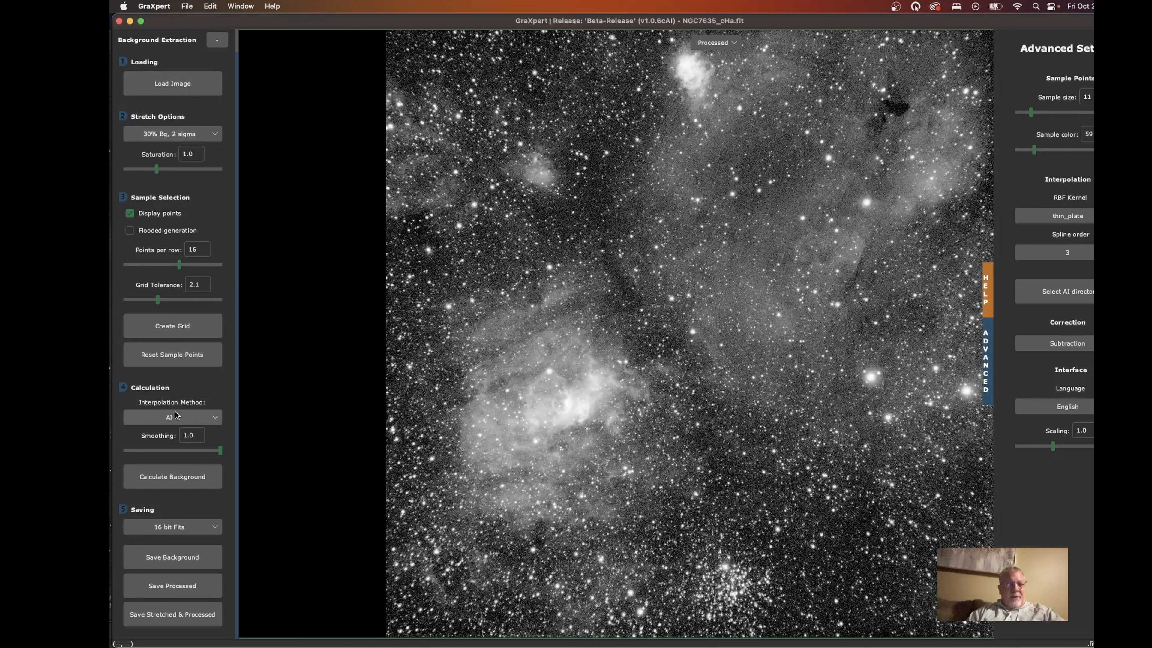
- Save the processed image as NGC7635_cHa_GraXpert.fits in the NGC7635 folder
{"action": "left_click", "coordinate": [190, 416]}
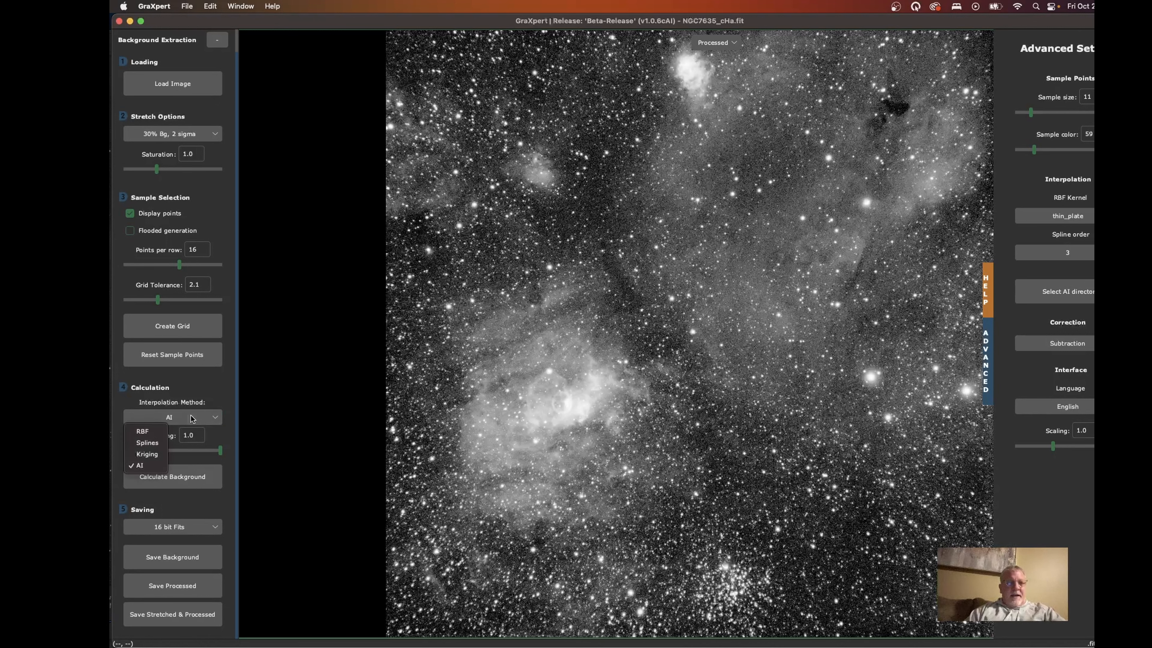
{"action": "left_click", "coordinate": [222, 369]}
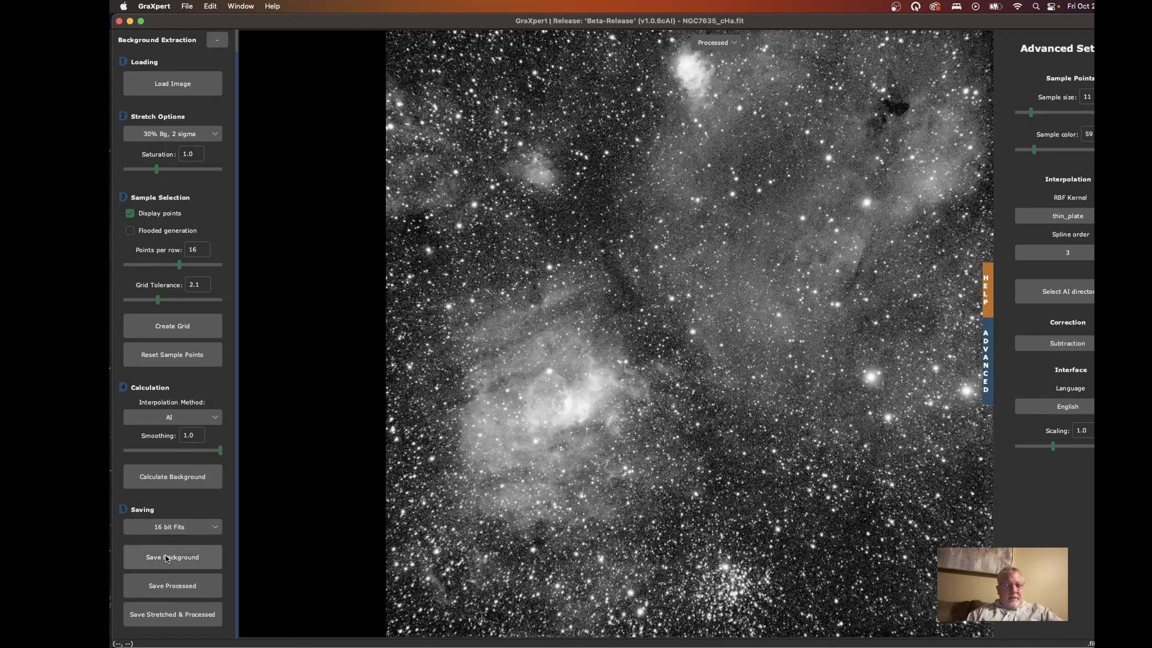
{"action": "left_click", "coordinate": [171, 586]}
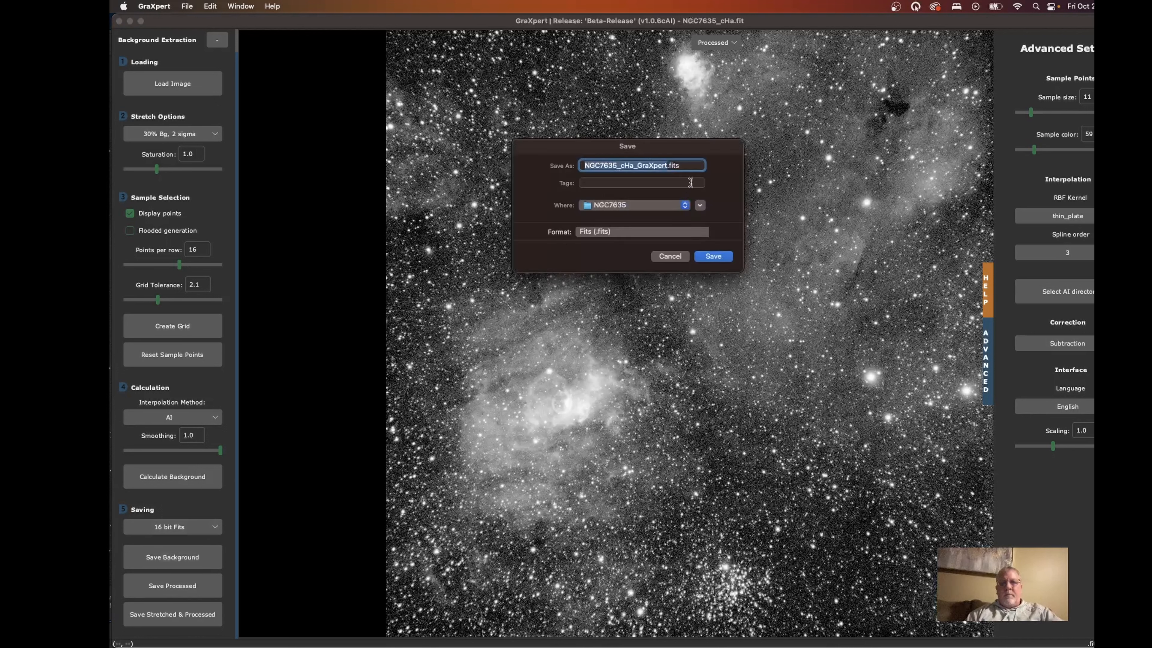
{"action": "left_click", "coordinate": [719, 259]}
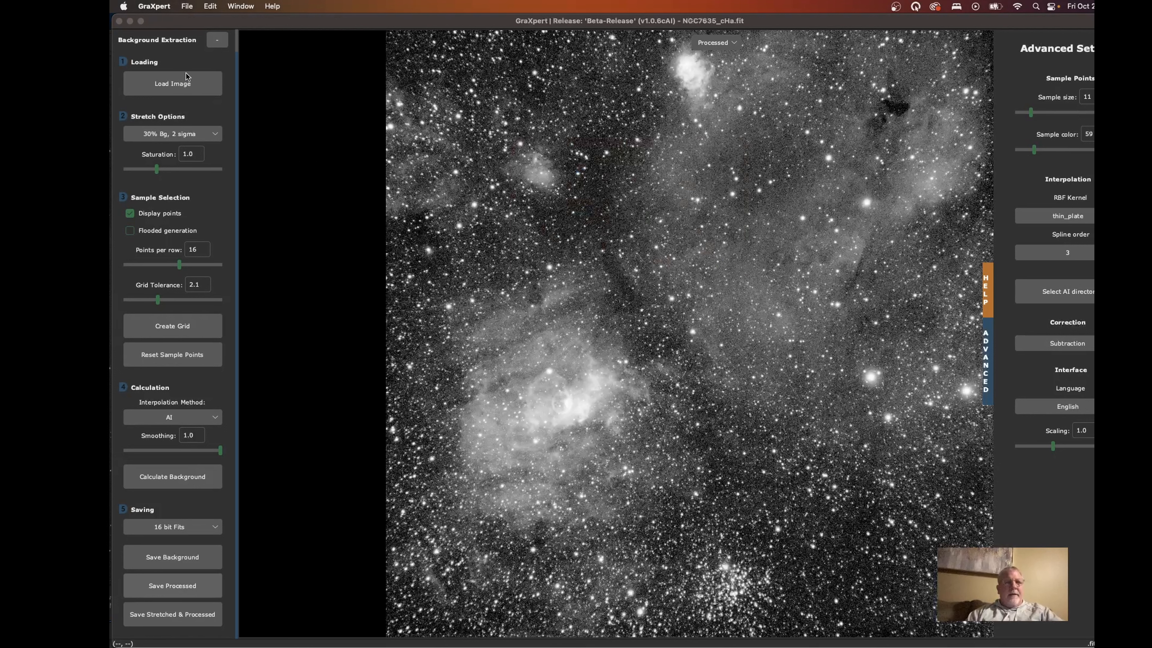
- Load NGC7635_cO3.fit from the NGC7635 folder and calculate its background
{"action": "left_click", "coordinate": [179, 84]}
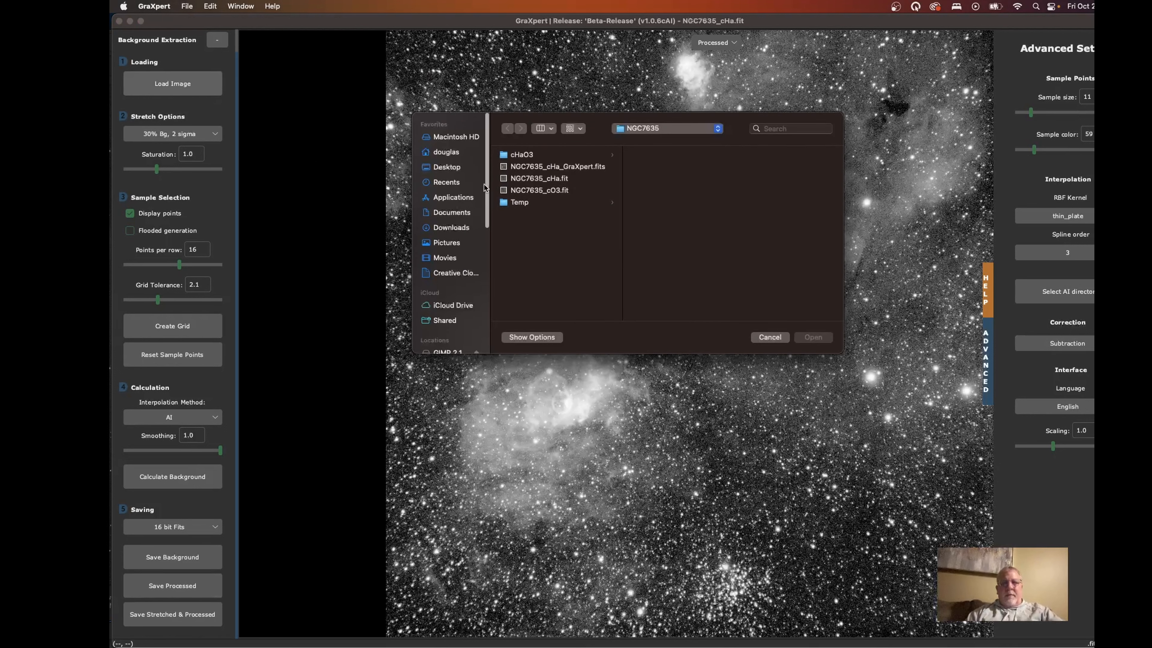
{"action": "left_click", "coordinate": [548, 190]}
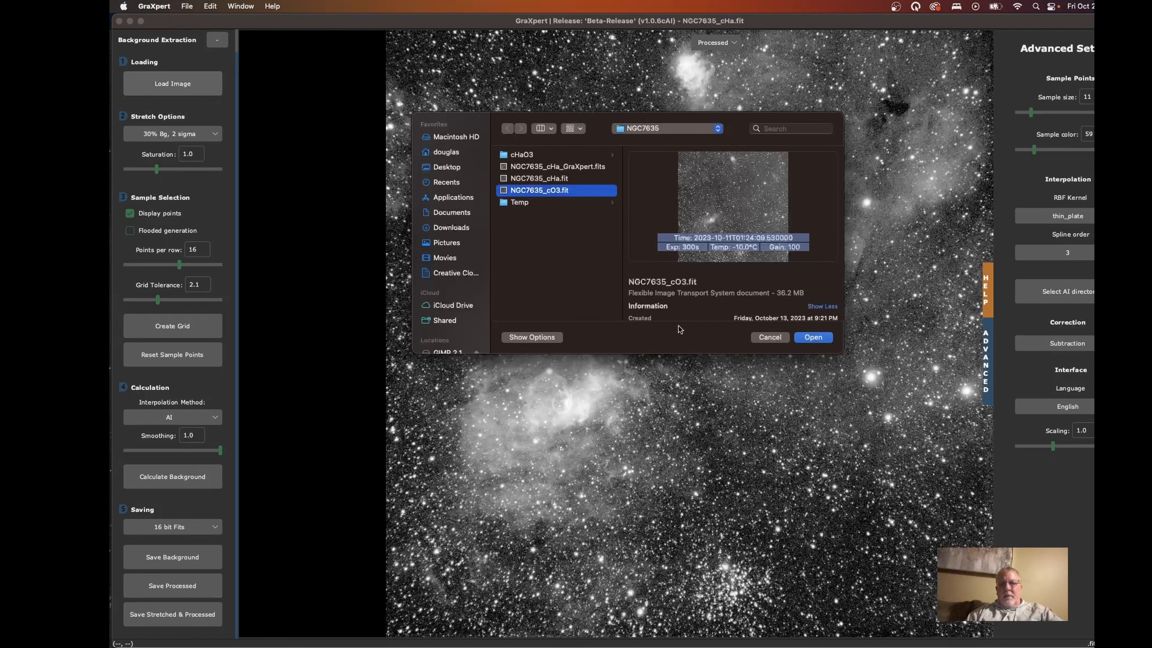
{"action": "left_click", "coordinate": [807, 340]}
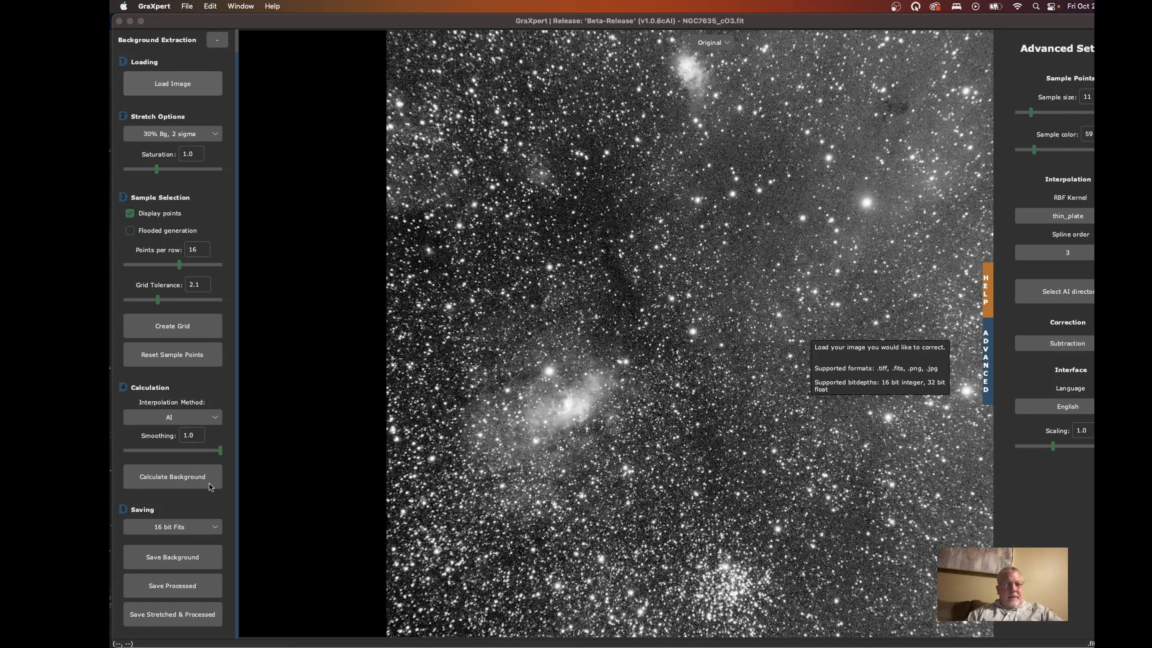
{"action": "left_click", "coordinate": [177, 479]}
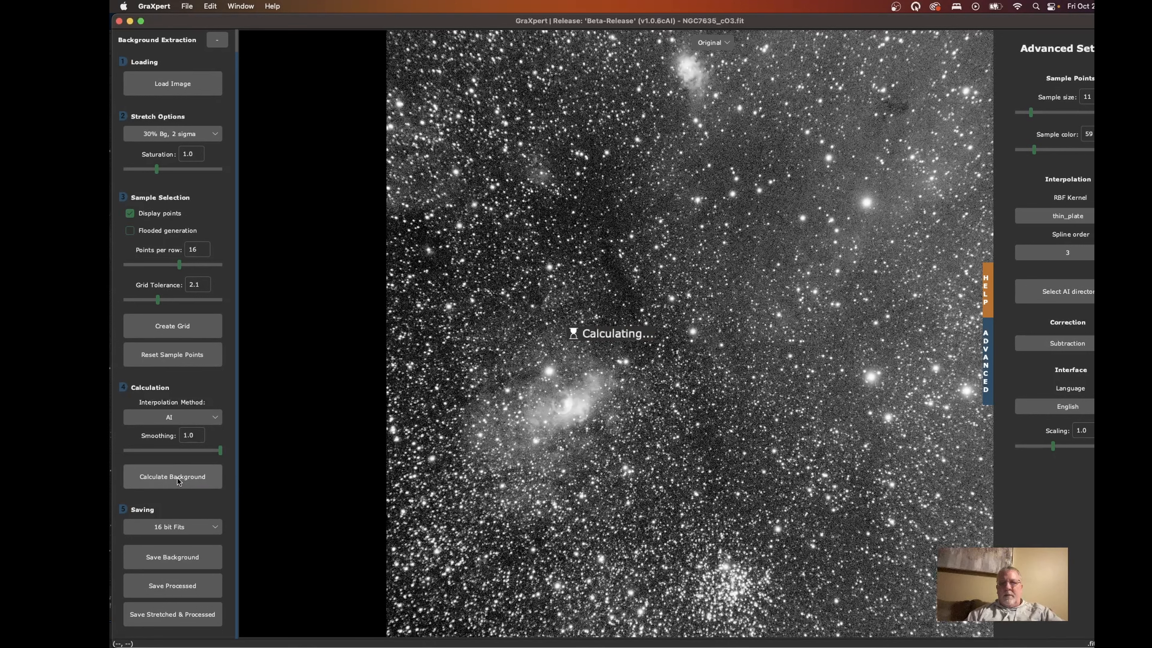
- Compare the original, processed and background views of the OIII image
{"action": "left_click", "coordinate": [724, 44]}
{"action": "left_click", "coordinate": [722, 56]}
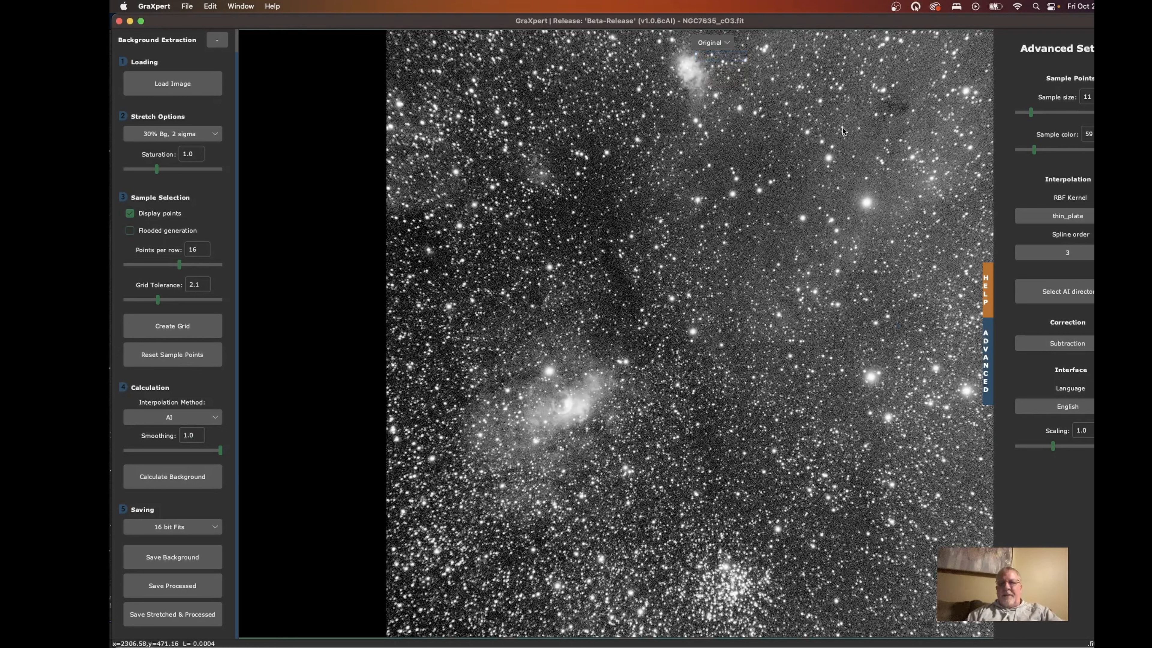
{"action": "left_click", "coordinate": [716, 43]}
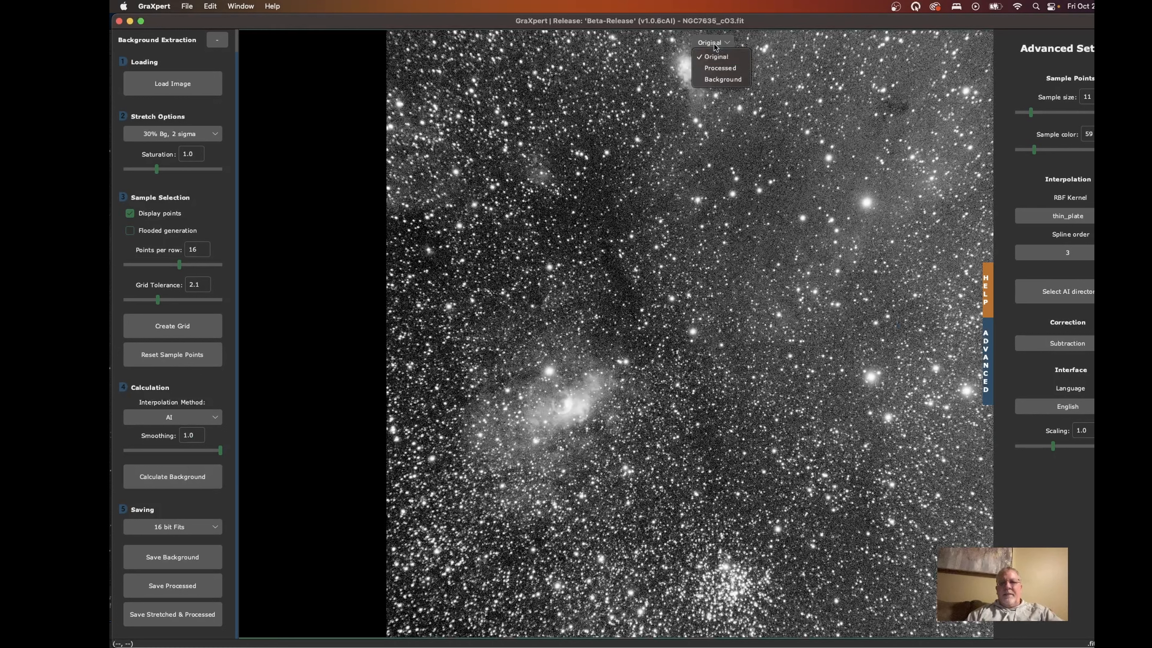
{"action": "left_click", "coordinate": [720, 68]}
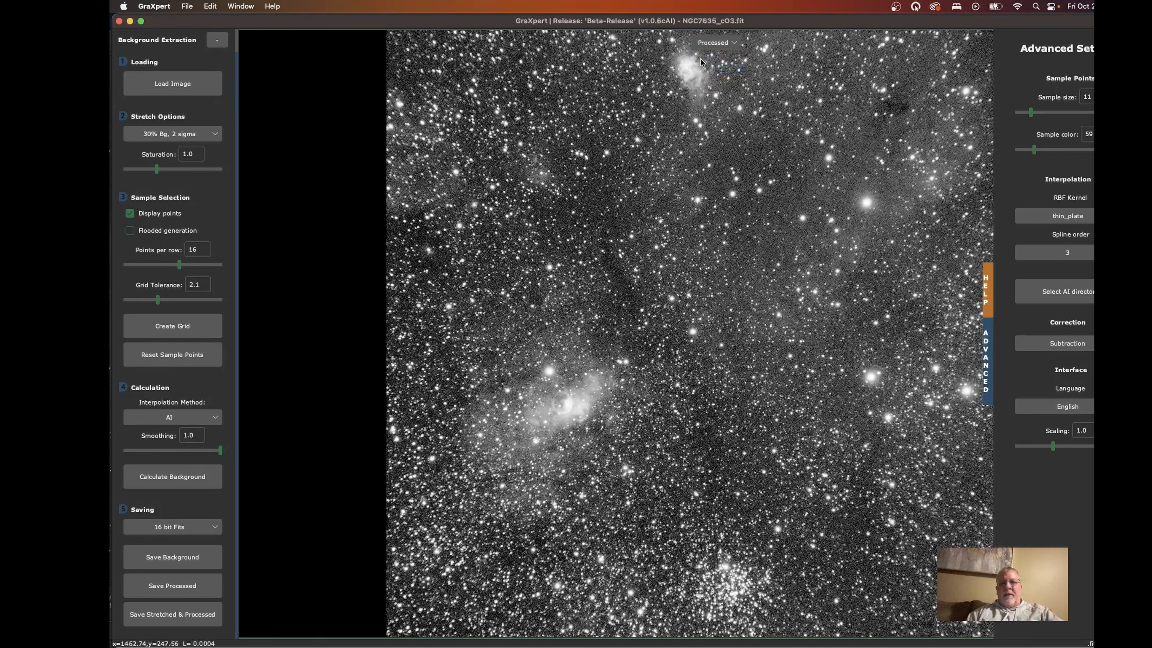
{"action": "left_click", "coordinate": [712, 43]}
{"action": "left_click", "coordinate": [718, 79]}
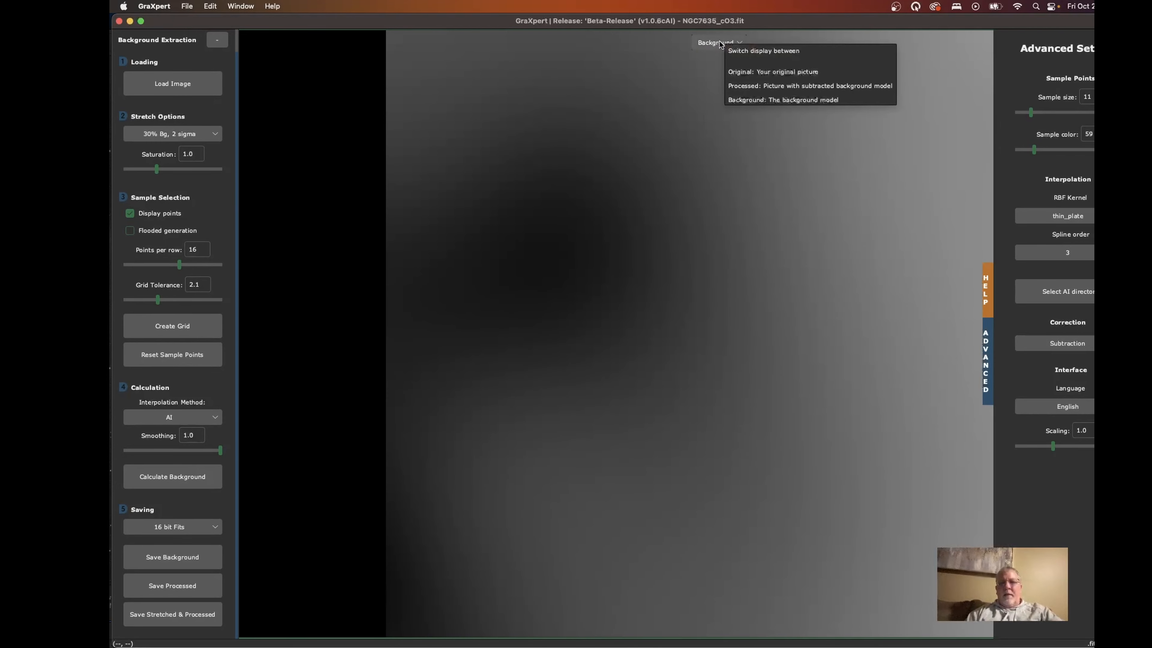
{"action": "left_click", "coordinate": [717, 43]}
{"action": "left_click", "coordinate": [716, 69]}
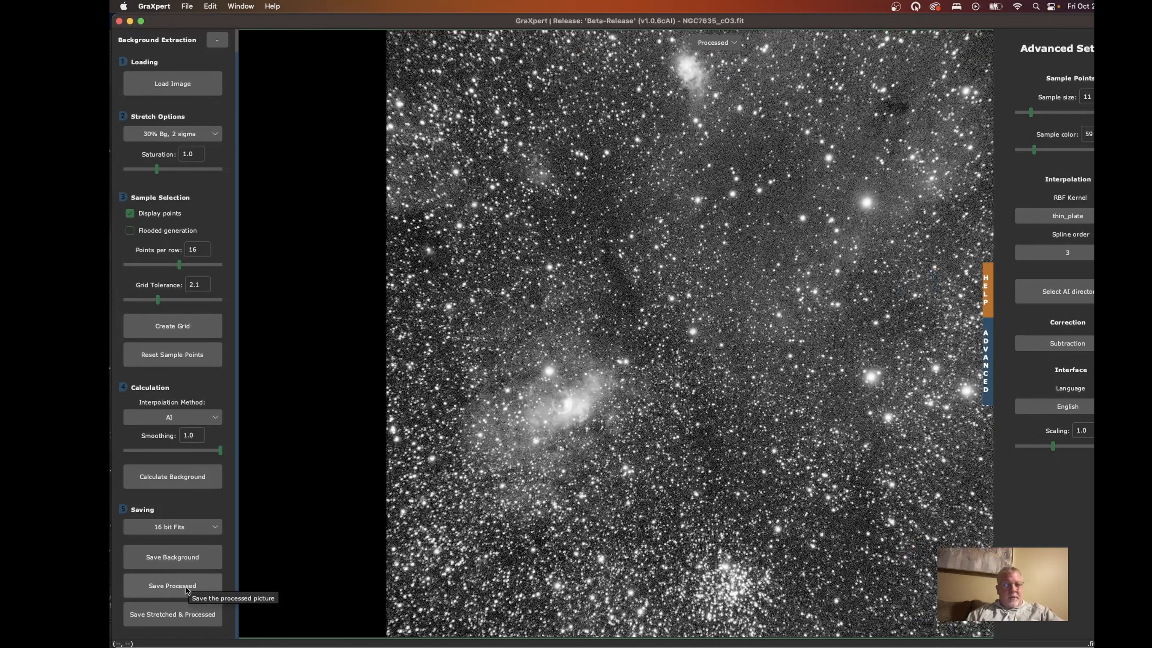
- Save the processed OIII image as NGC7635_cO3_GraXpert.fits in the NGC7635 folder
{"action": "left_click", "coordinate": [167, 586]}
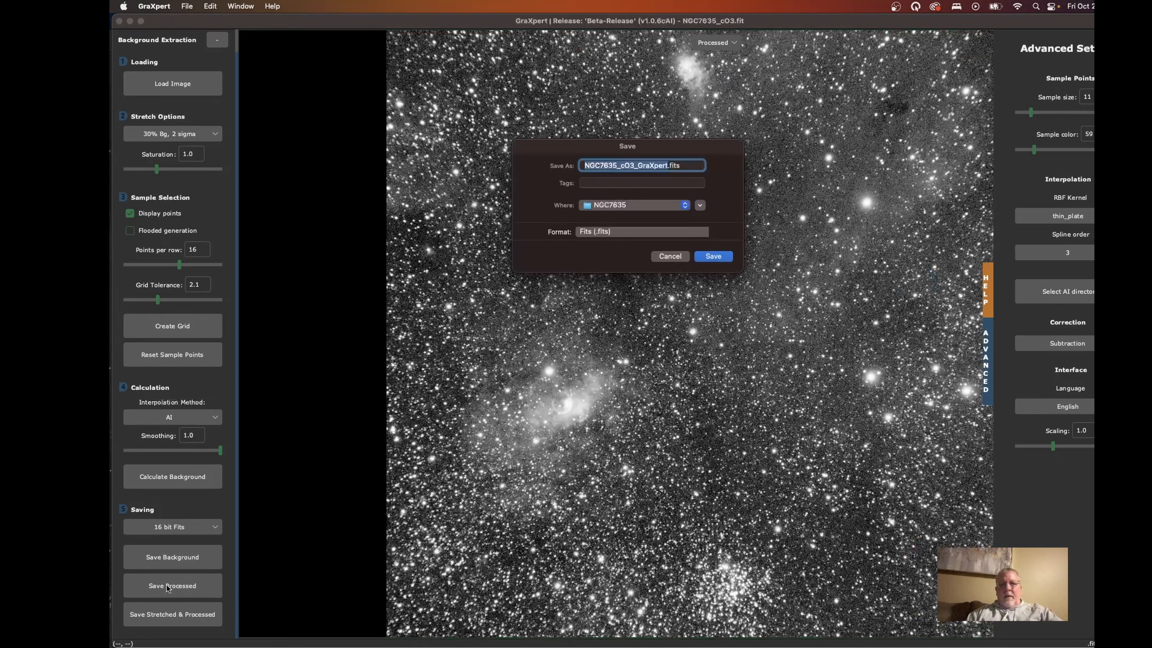
{"action": "left_click", "coordinate": [715, 257]}
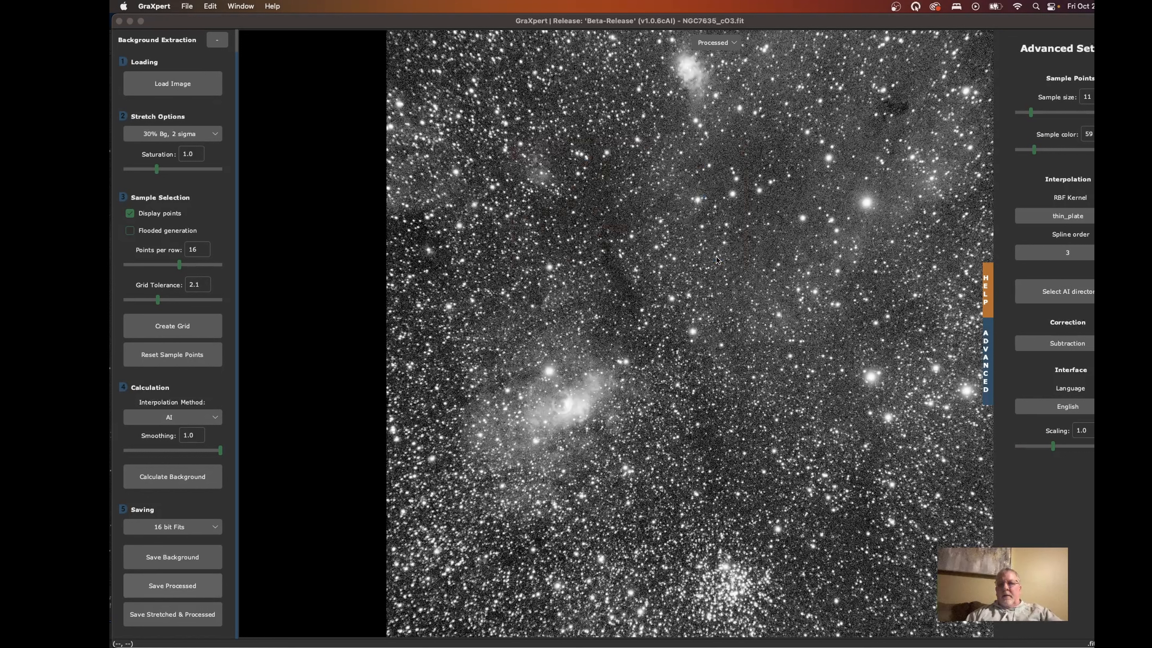